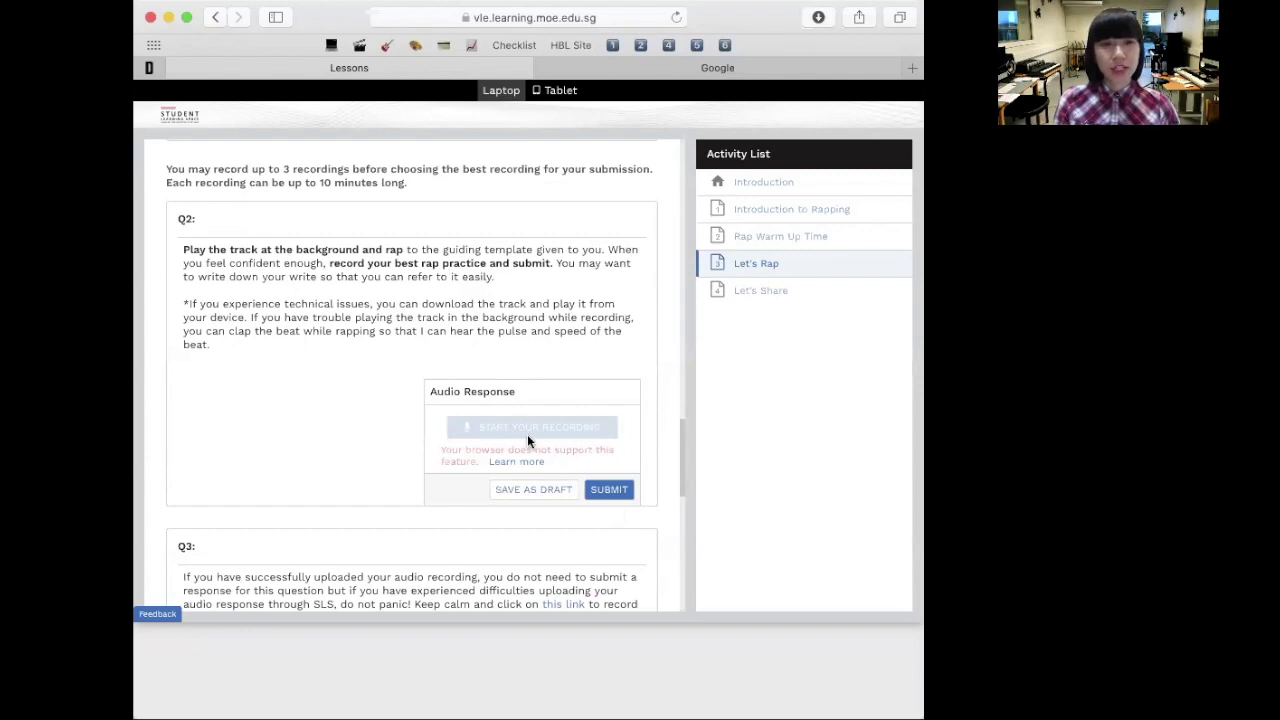
- Scroll the Let's Rap page past Q2 to the Q3 Vocaroo instructions and answer box
scroll(527, 434, down, 2)
scroll(527, 434, down, 2)
scroll(527, 434, down, 1)
scroll(527, 436, down, 2)
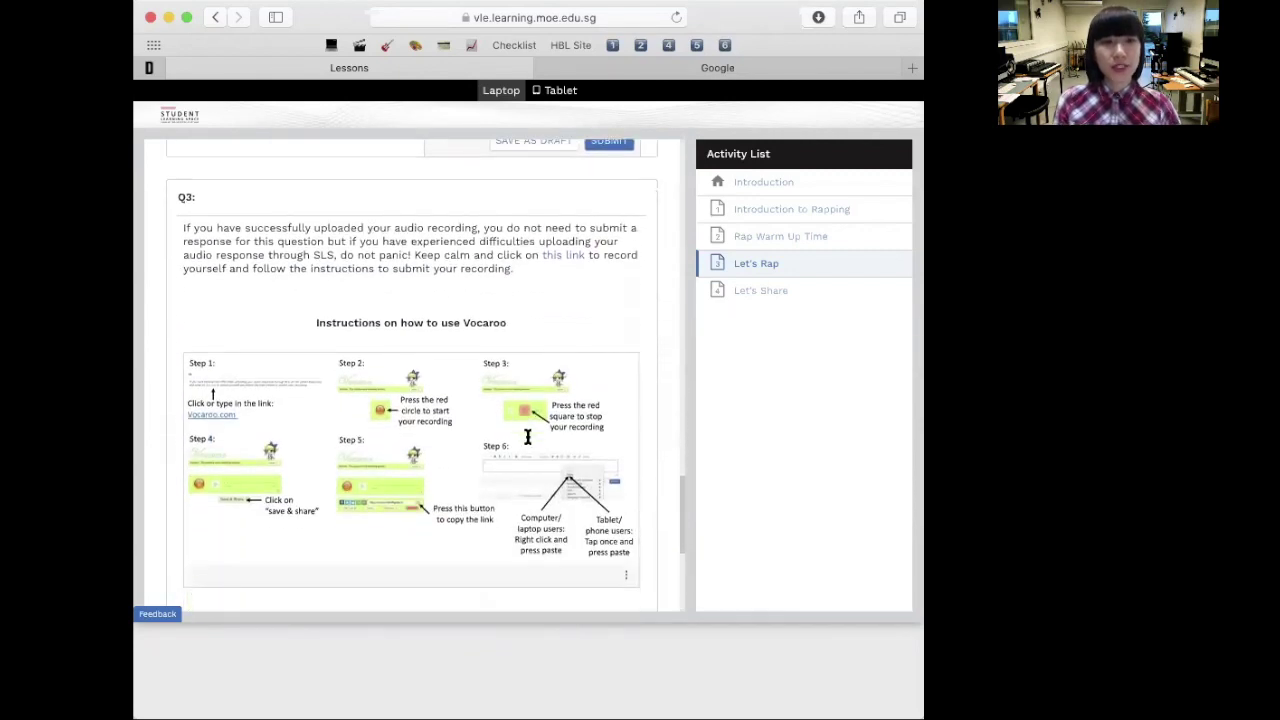
scroll(527, 436, down, 1)
scroll(527, 436, down, 1)
scroll(527, 436, down, 3)
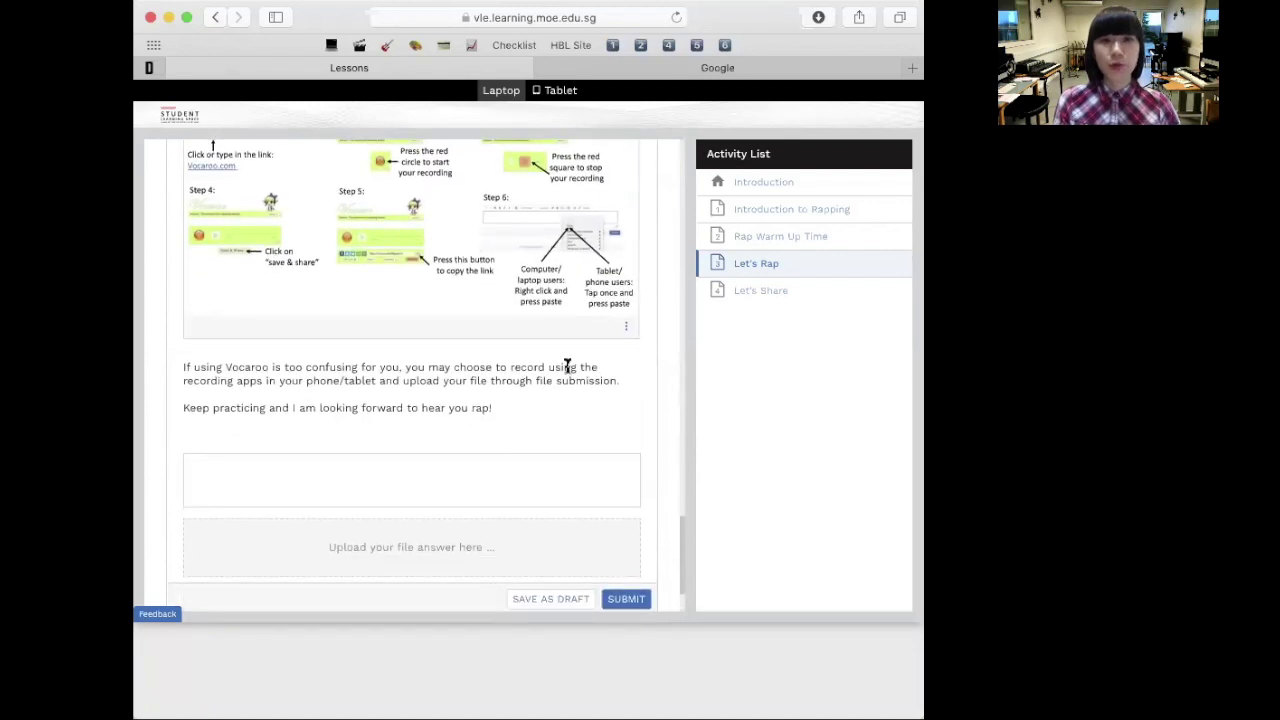
- In the Google tab, search for 'Vocaroo'
click(737, 68)
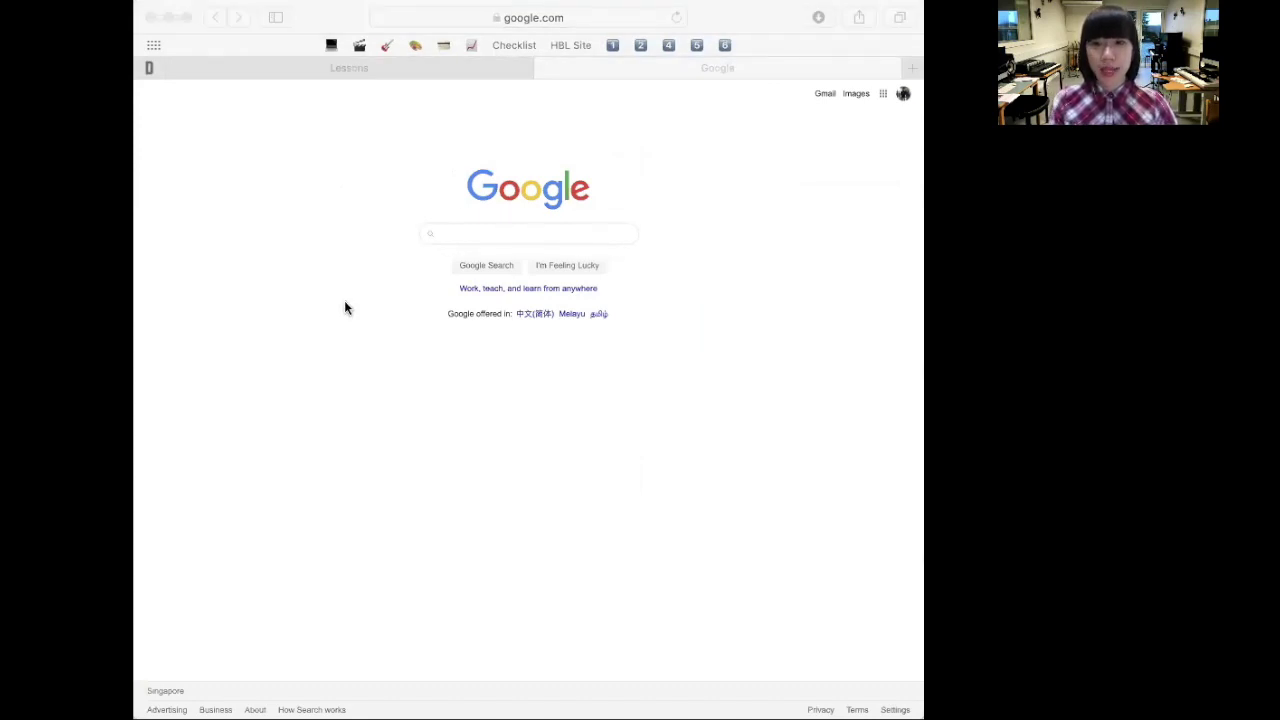
click(478, 233)
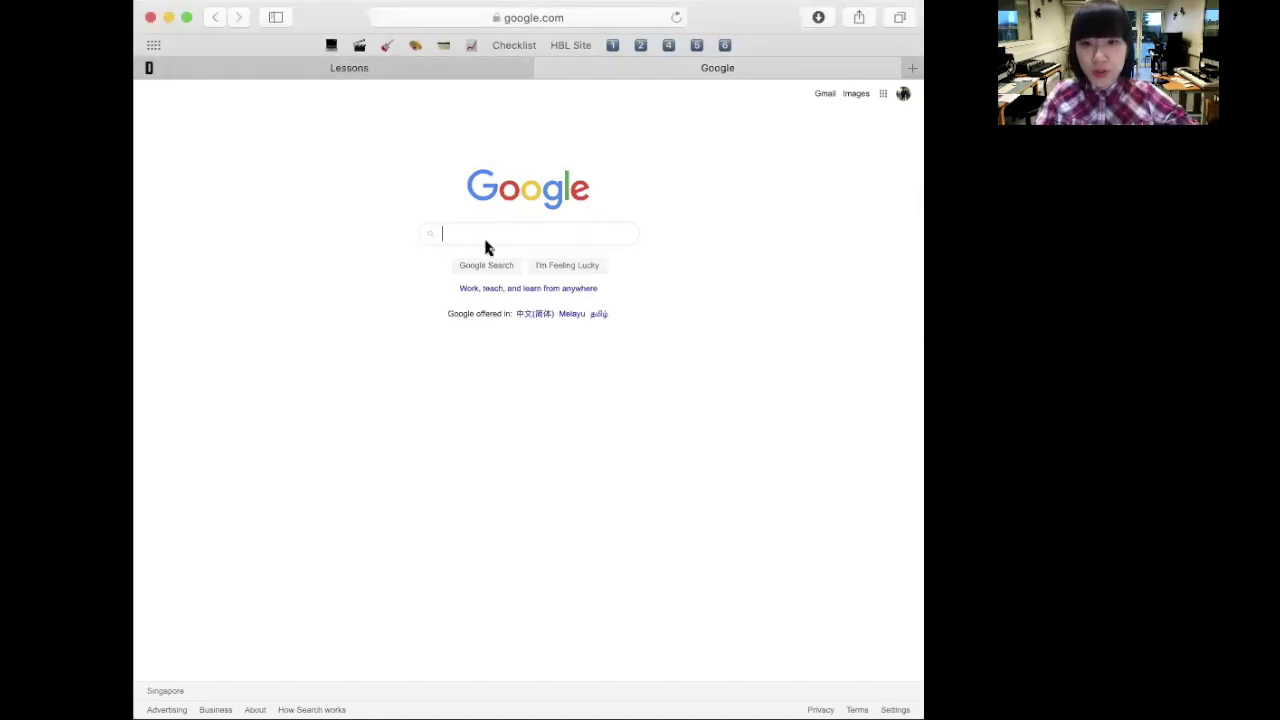
text(Vocaro)
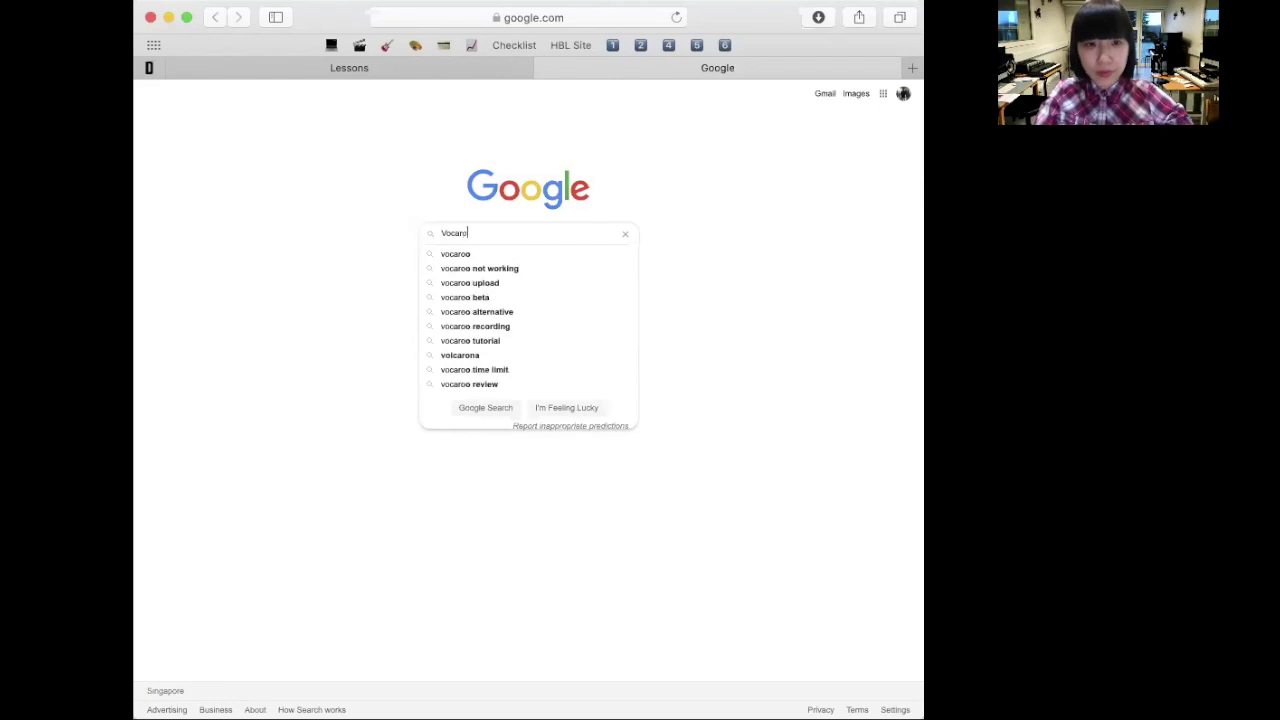
text(o)
key(Return)
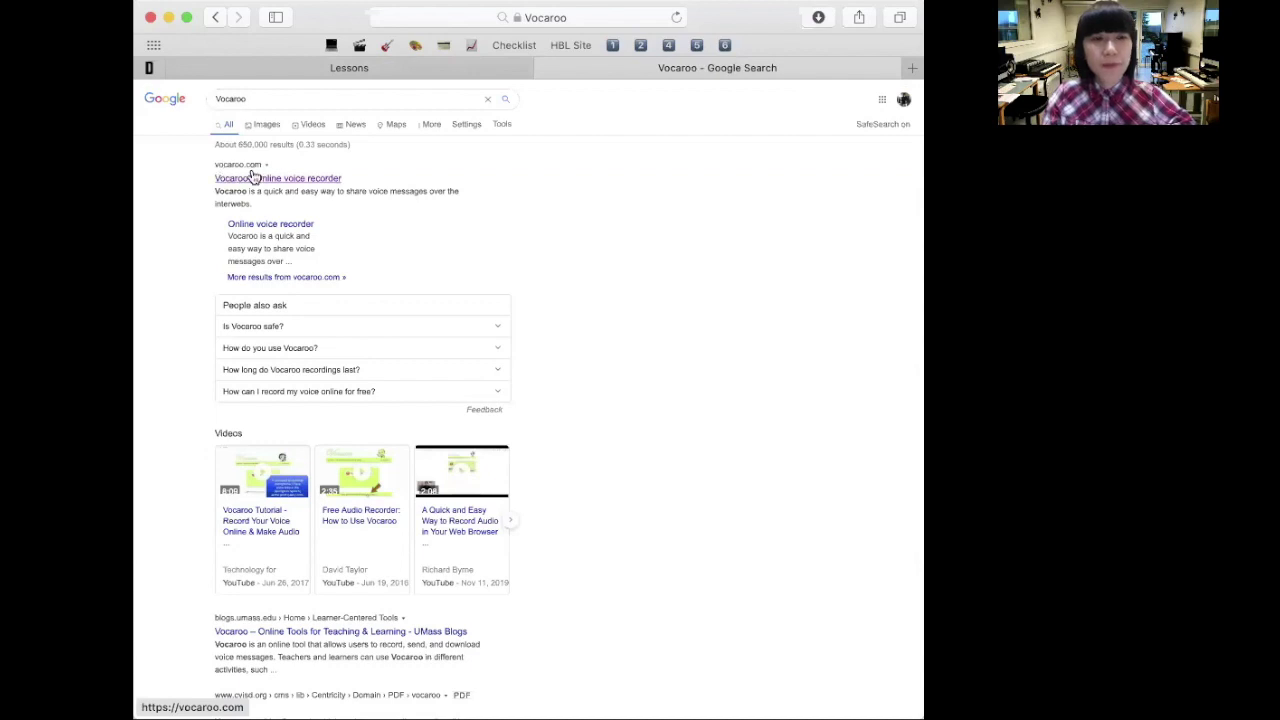
- Open vocaroo.com and start a voice recording, allowing microphone access
click(323, 178)
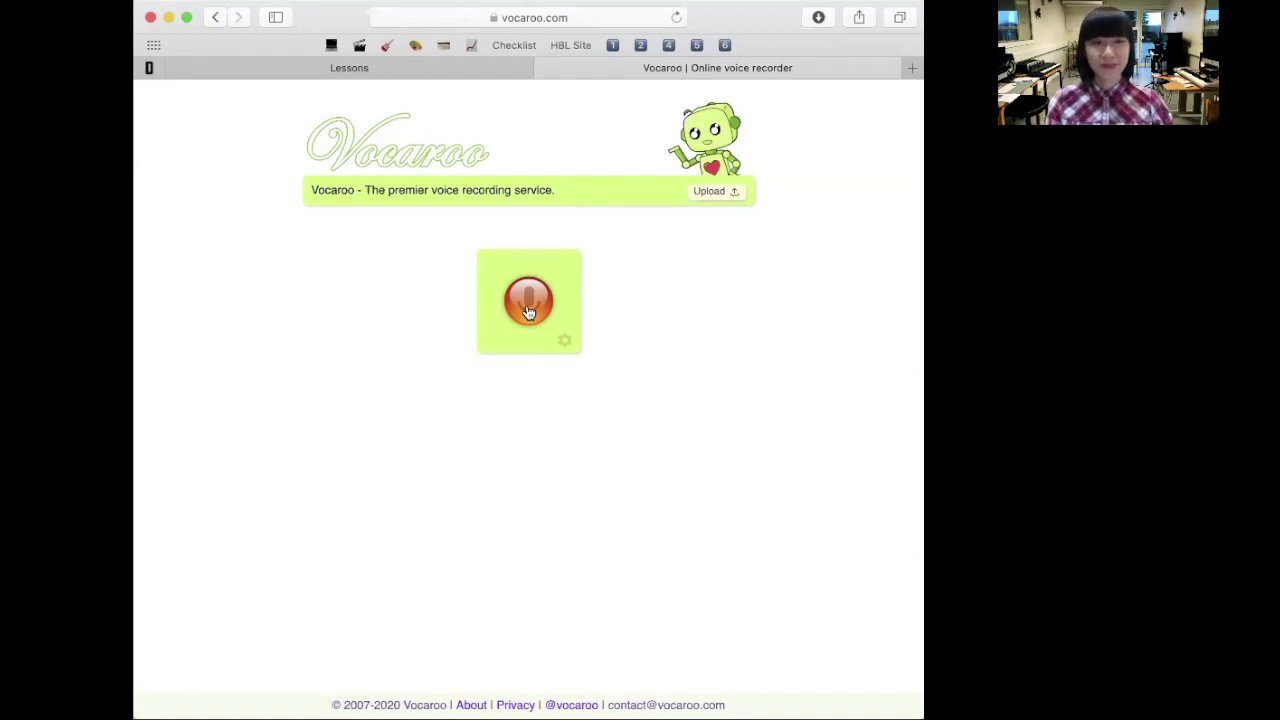
click(528, 302)
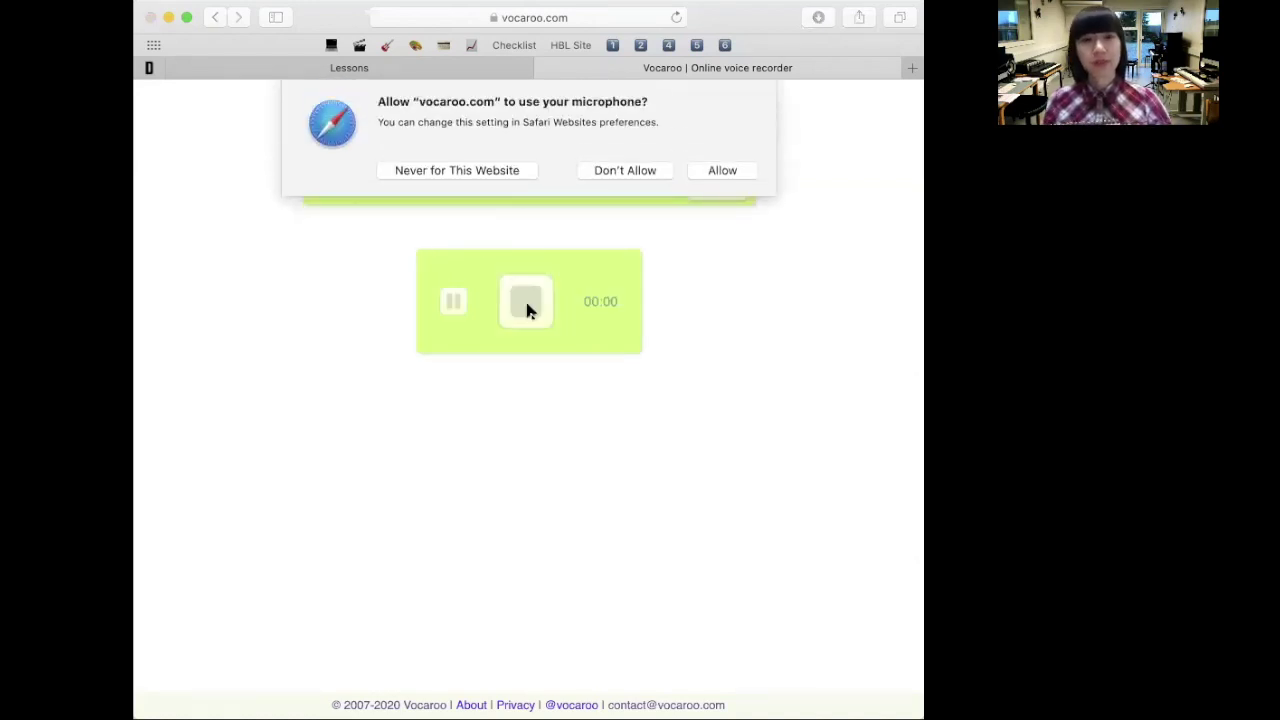
click(718, 171)
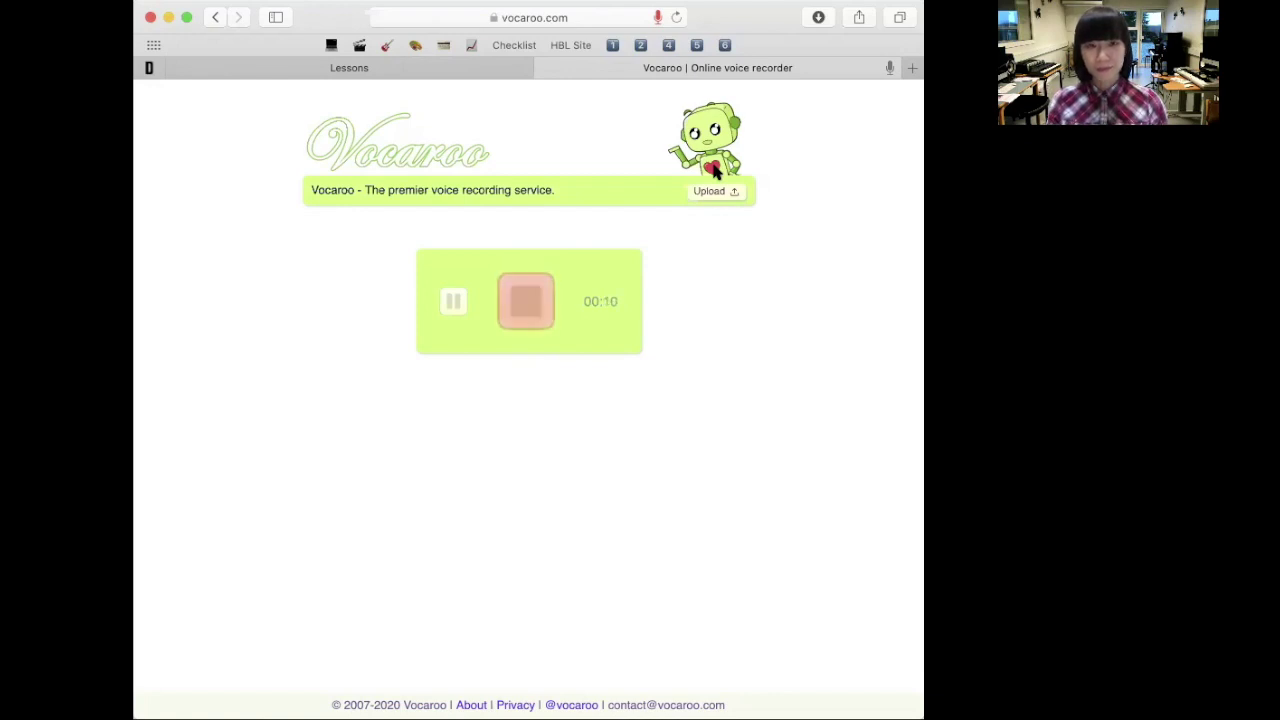
- Stop and replay the first take, re-record an 00:11 take, play it back, and save it
click(524, 302)
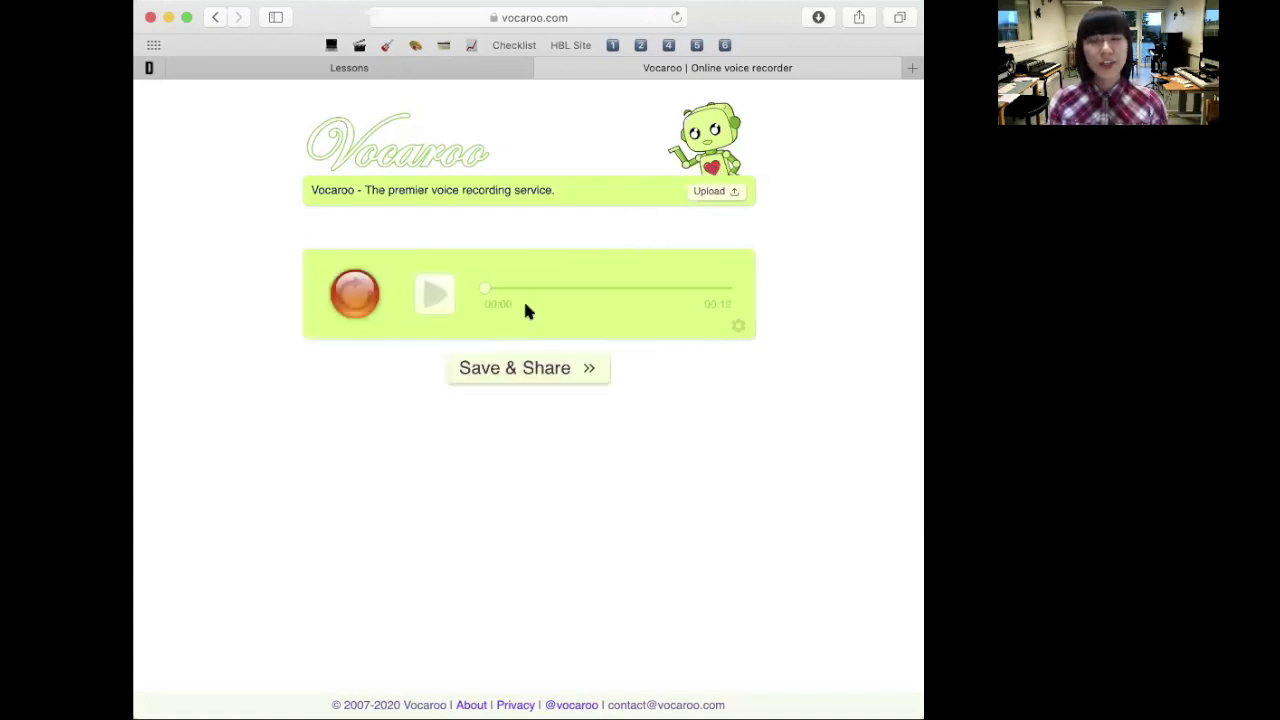
click(434, 294)
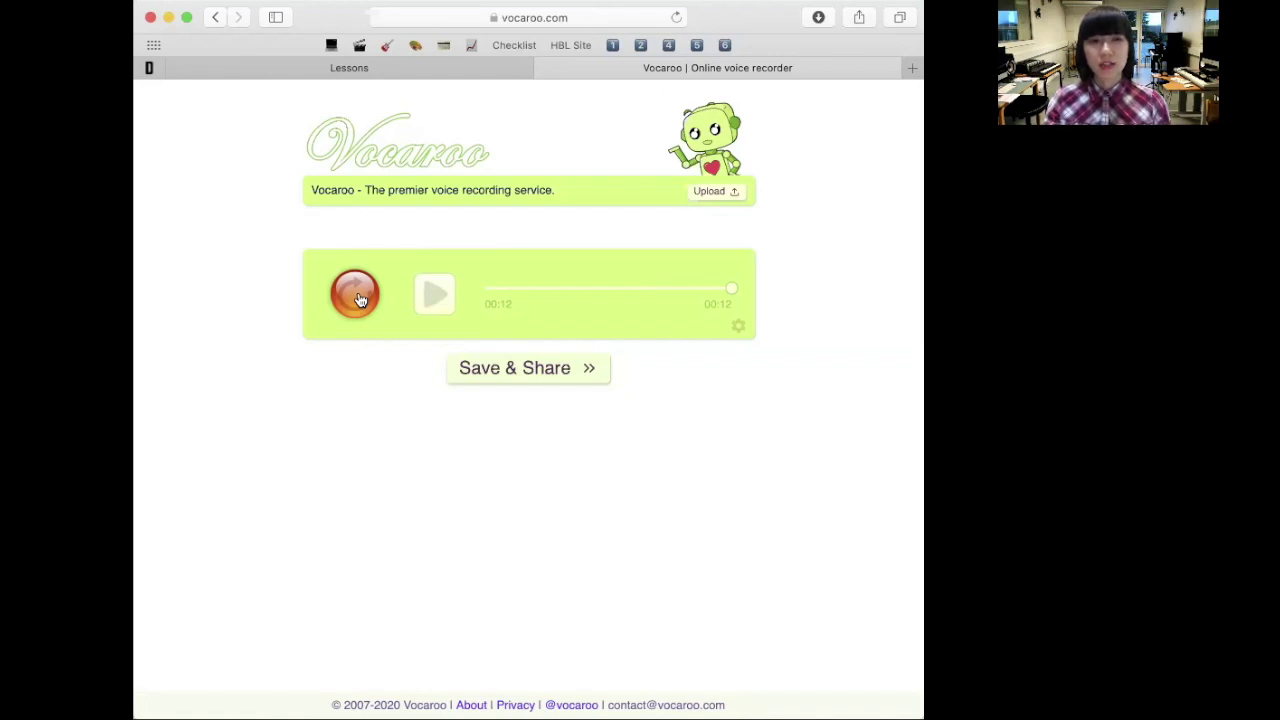
click(360, 298)
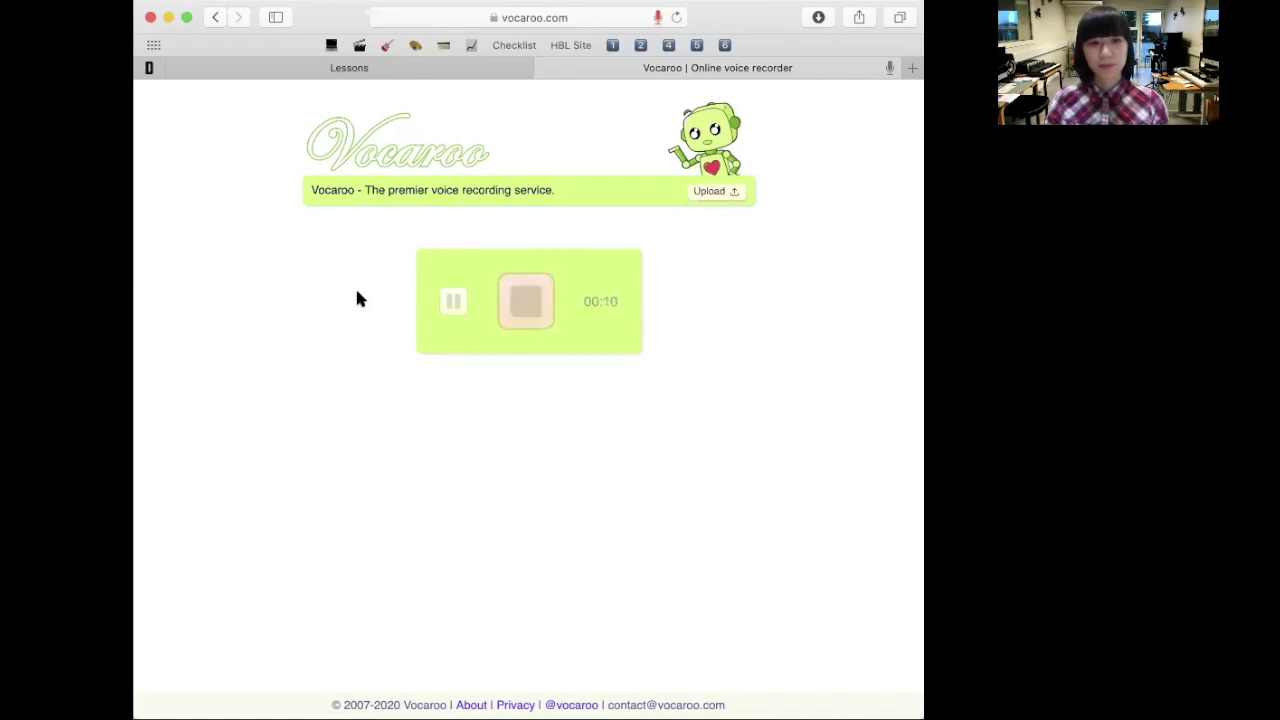
click(504, 315)
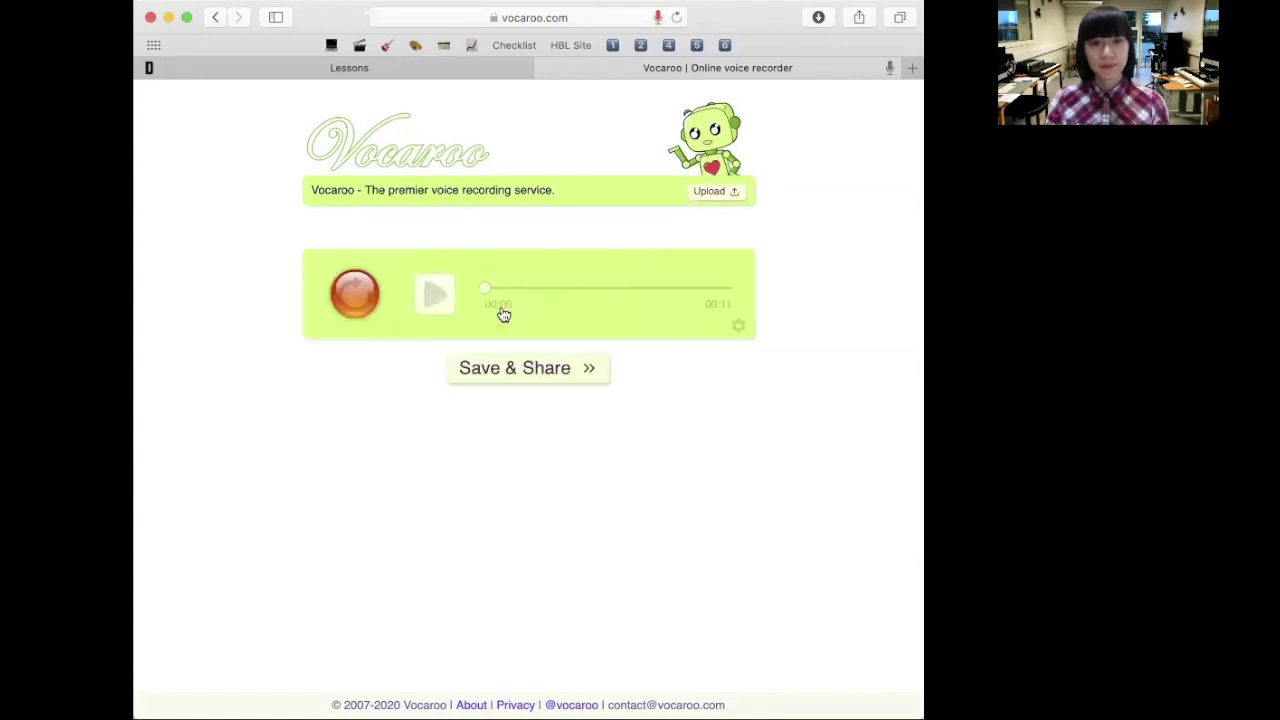
click(424, 300)
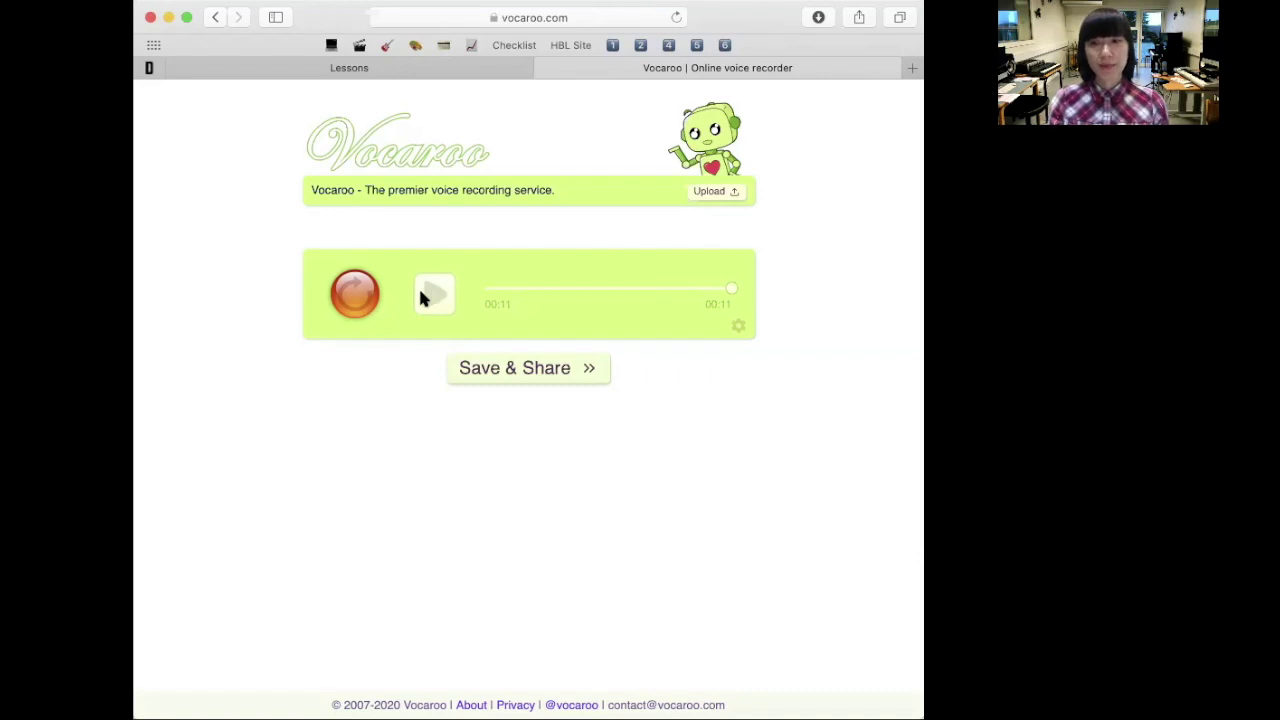
click(508, 370)
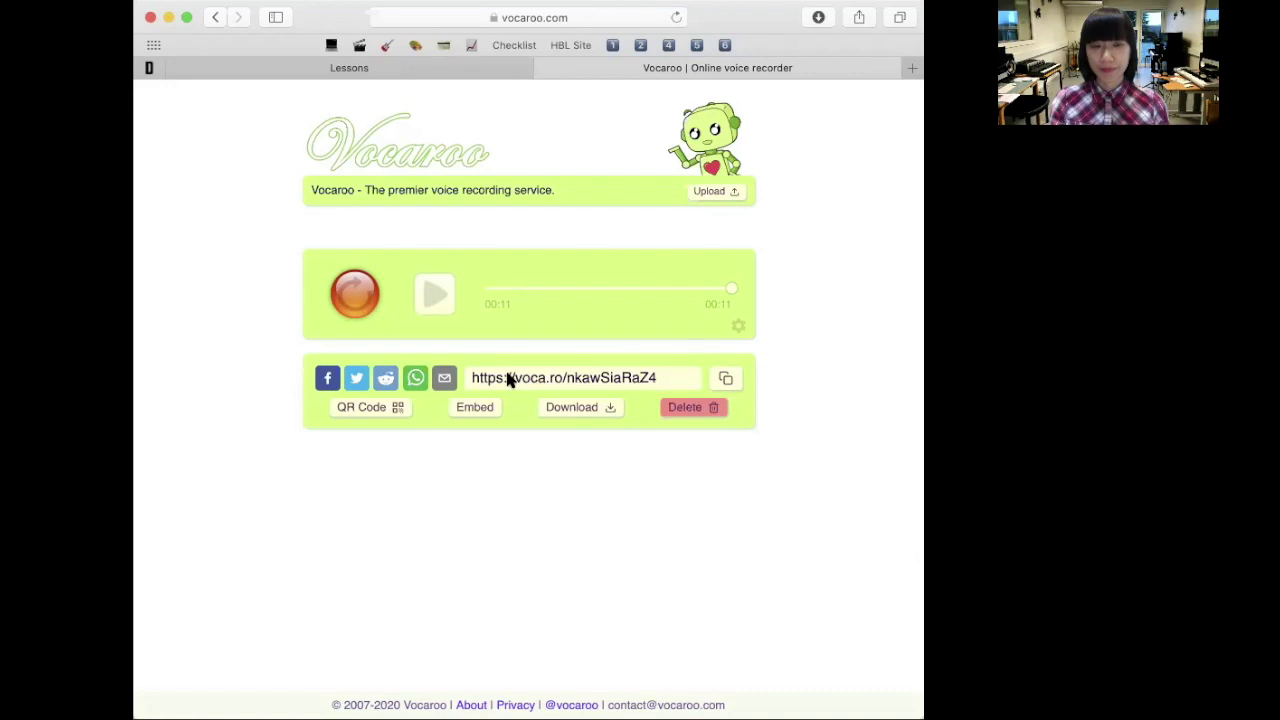
- Copy the recording's share link and return to the SLS Q3 answer box
click(727, 380)
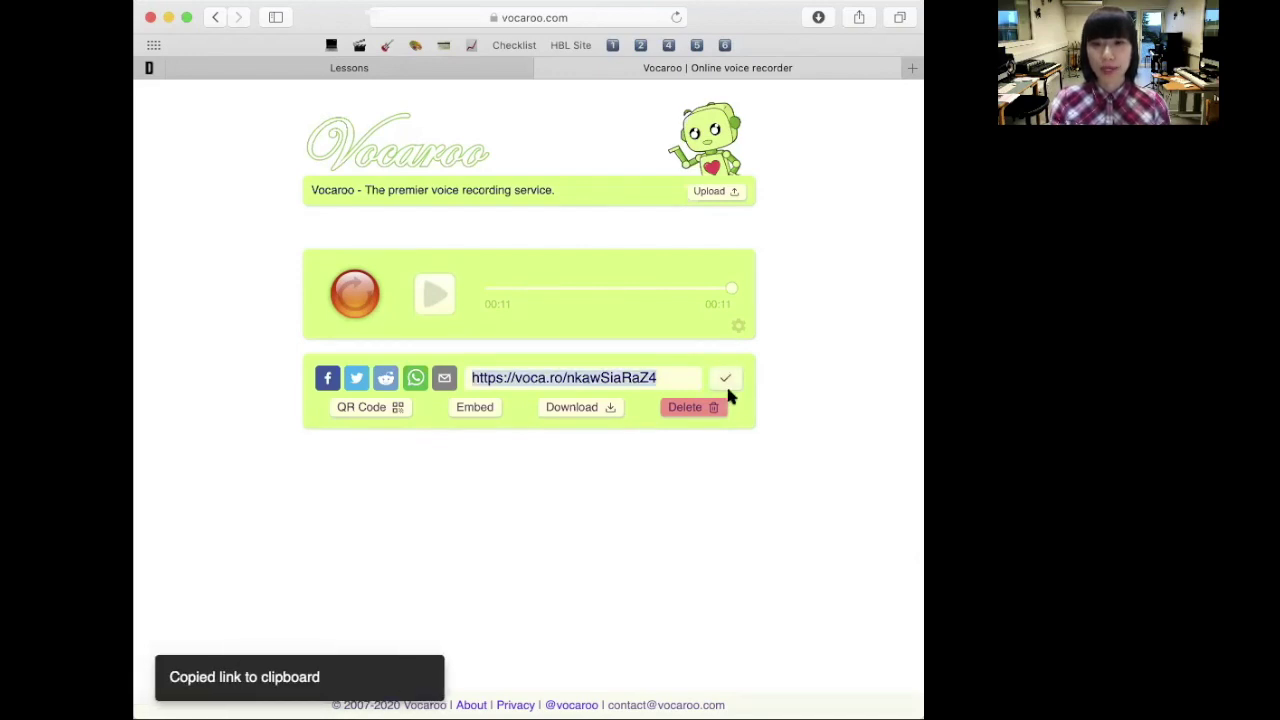
click(434, 72)
click(406, 490)
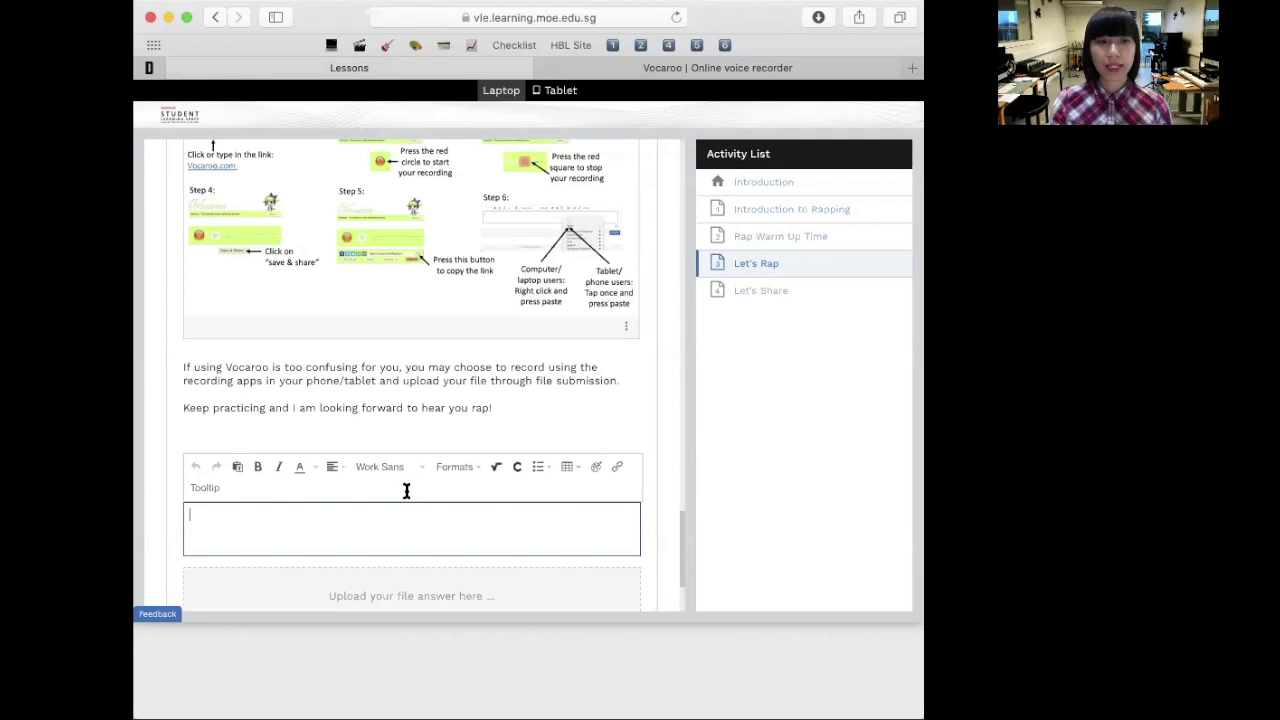
- Paste the Vocaroo link into the Q3 answer box, then select and delete it
scroll(405, 489, down, 1)
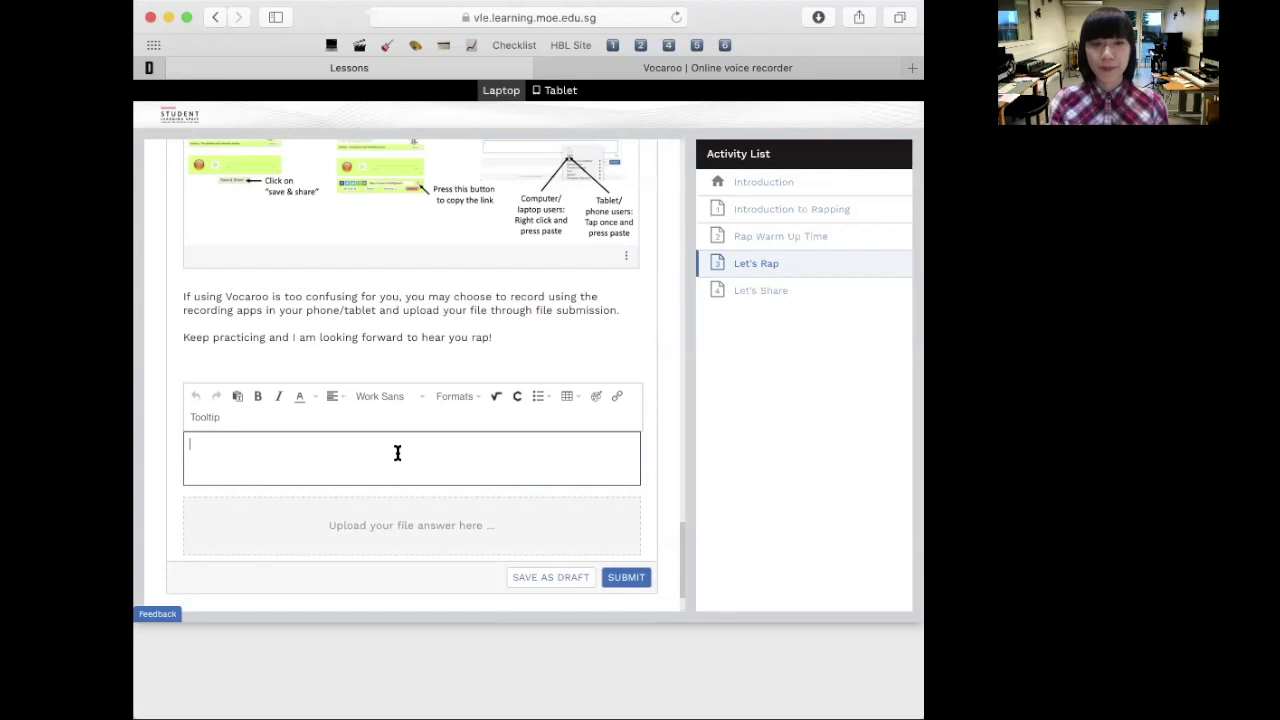
right_click(393, 452)
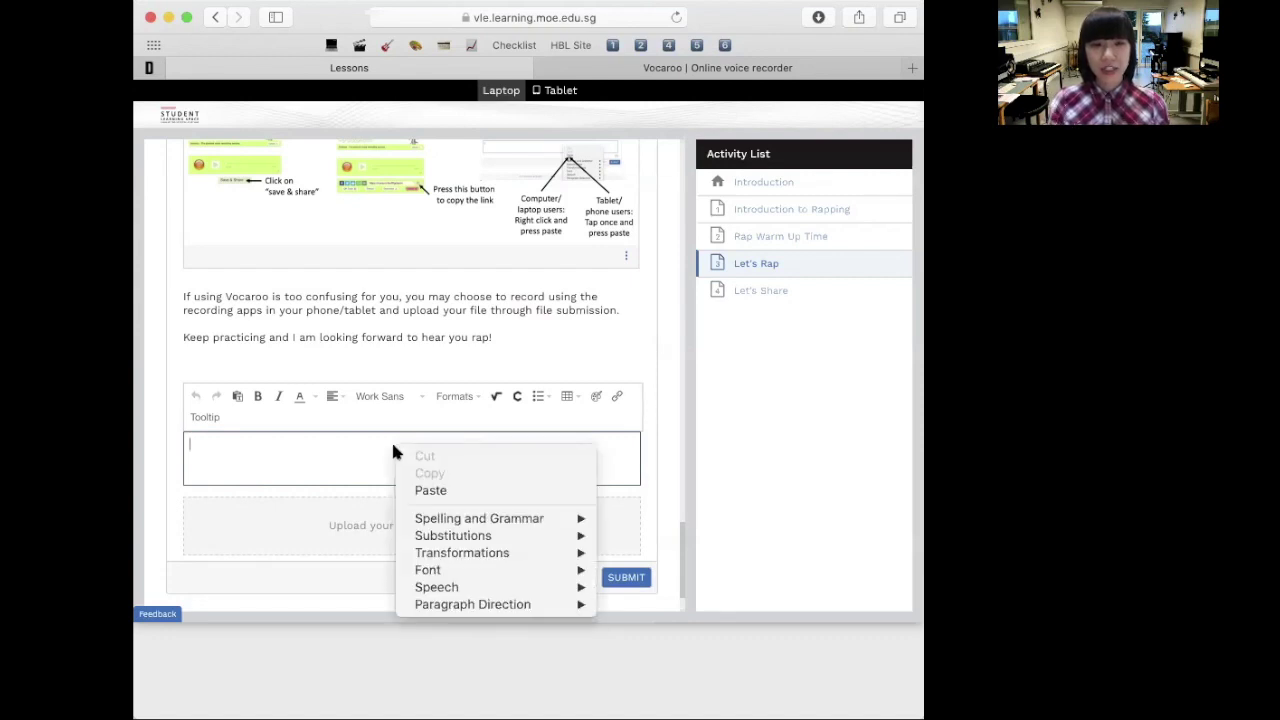
click(430, 490)
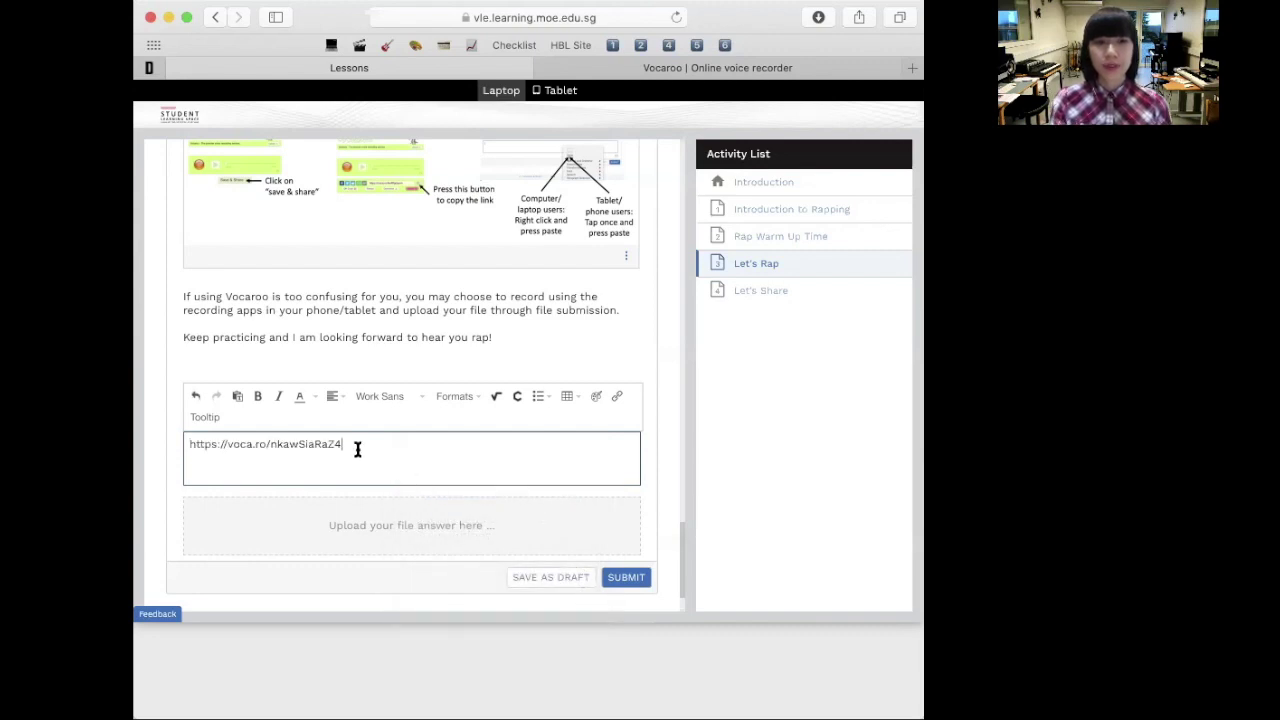
drag(357, 444, 176, 444)
key(BackSpace)
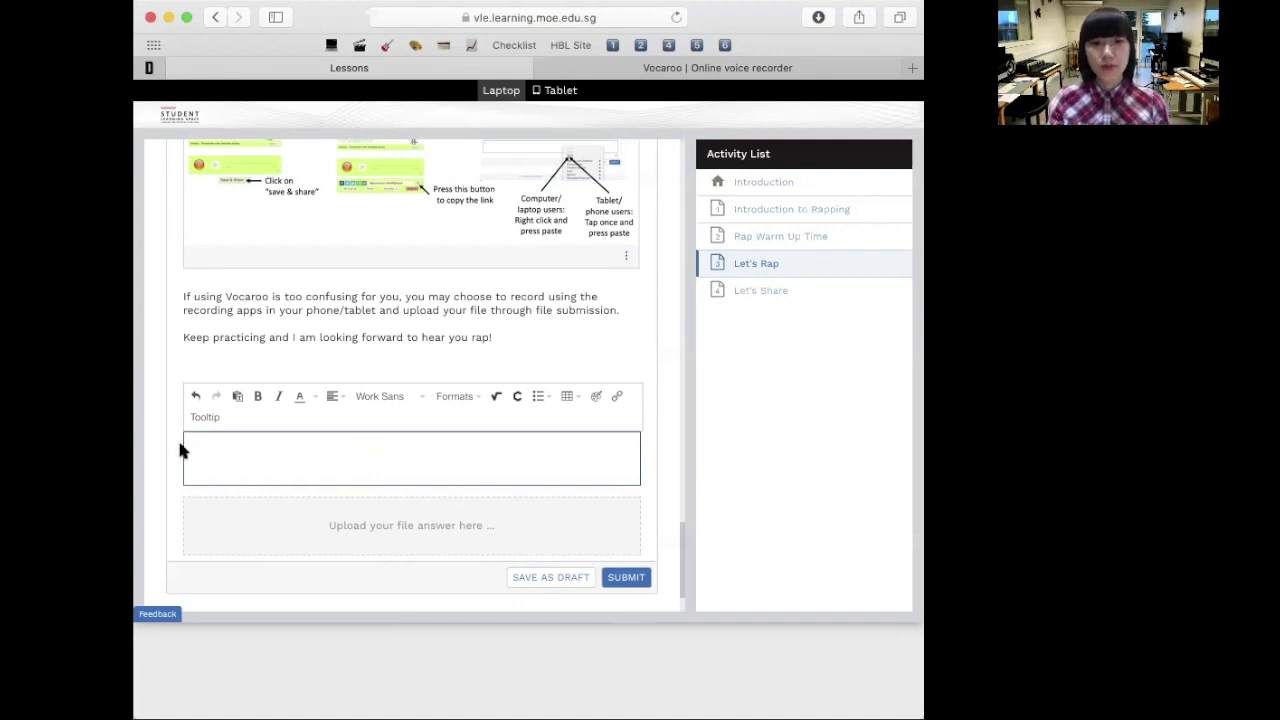
right_click(240, 462)
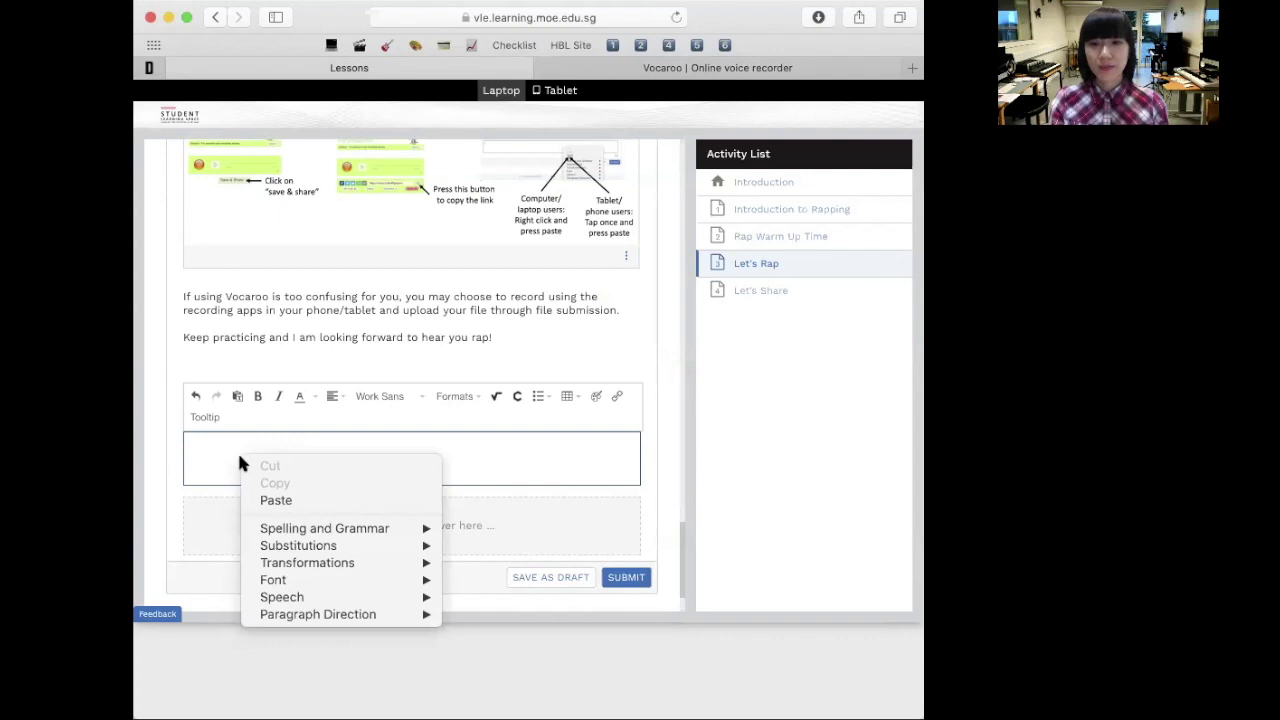
click(296, 501)
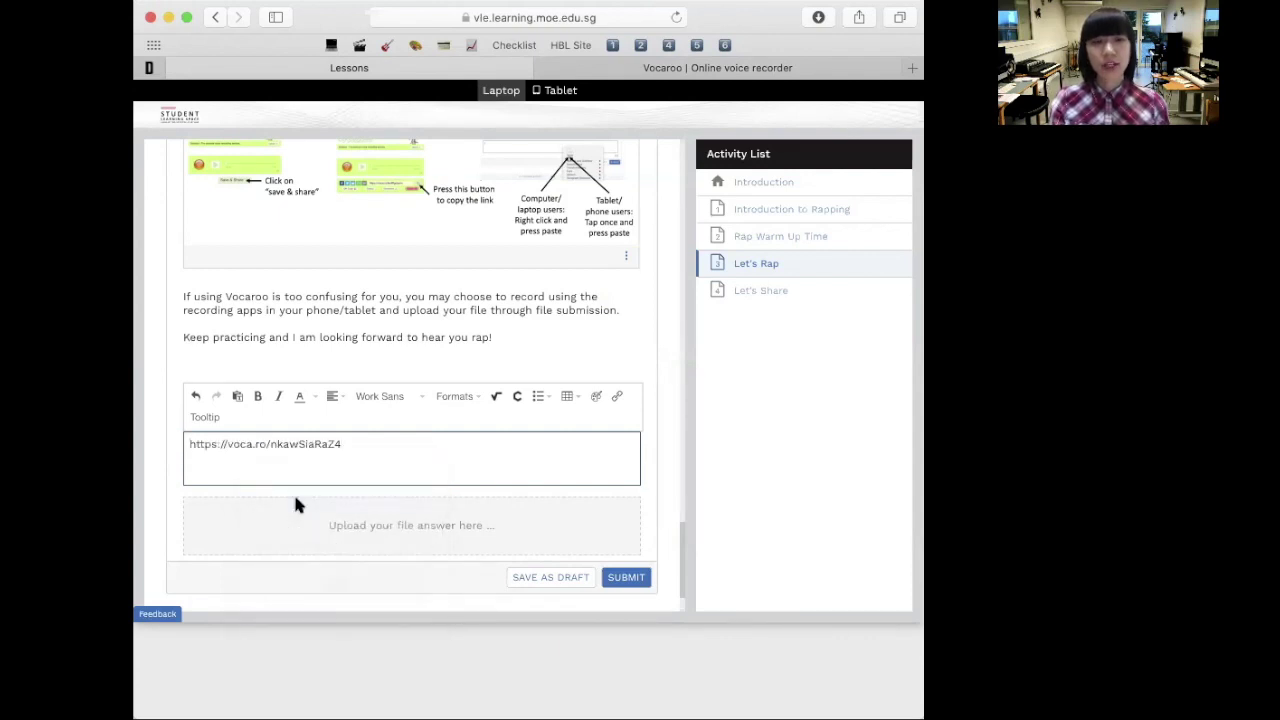
scroll(295, 505, down, 1)
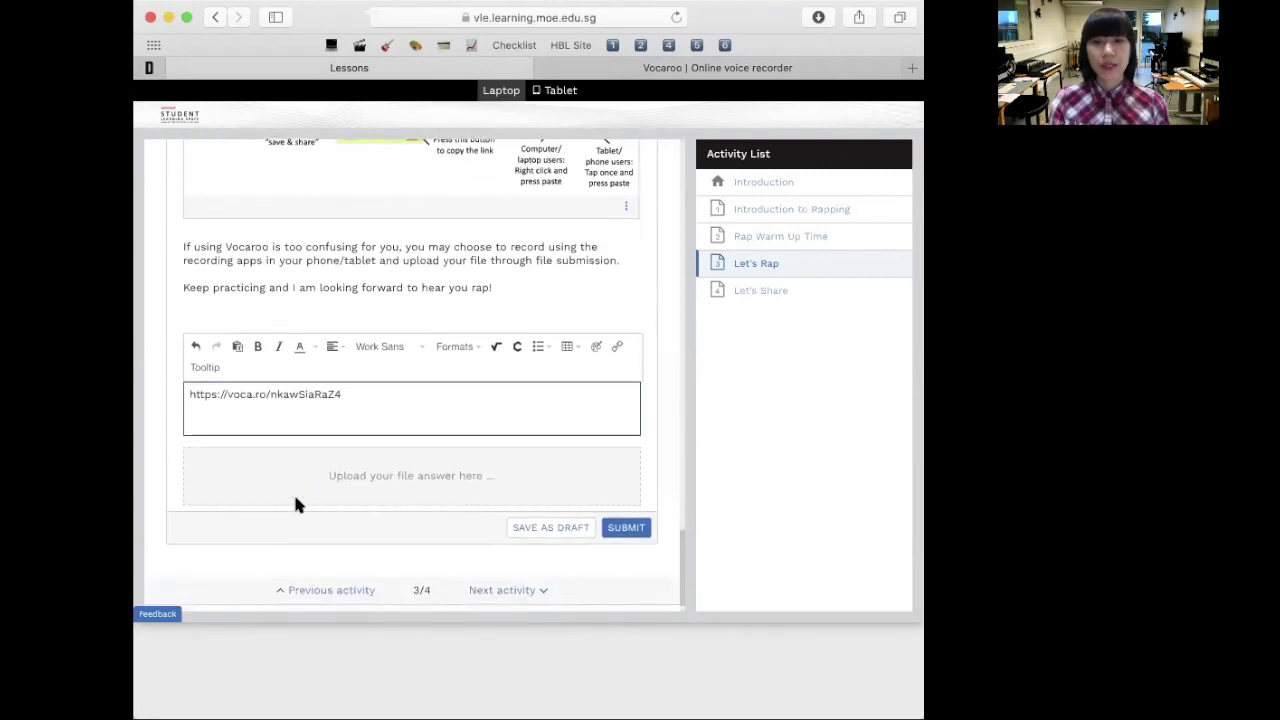
click(615, 532)
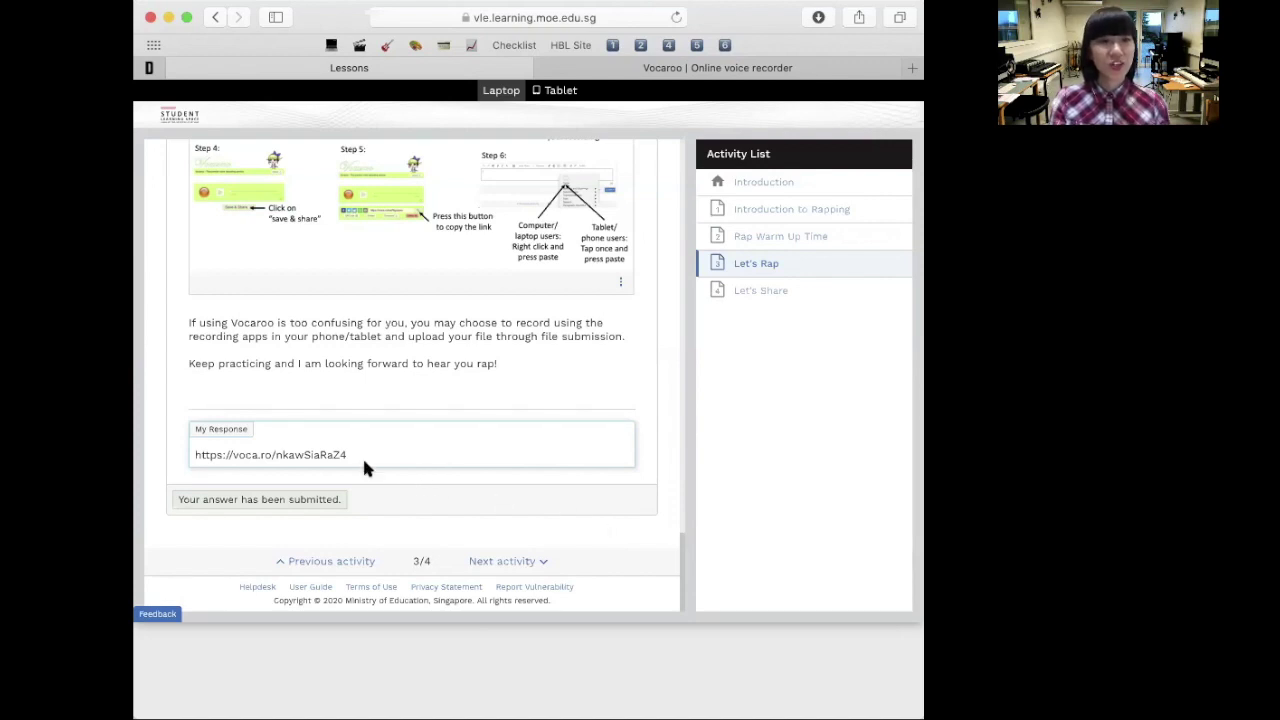
drag(355, 455, 193, 457)
key(super+c)
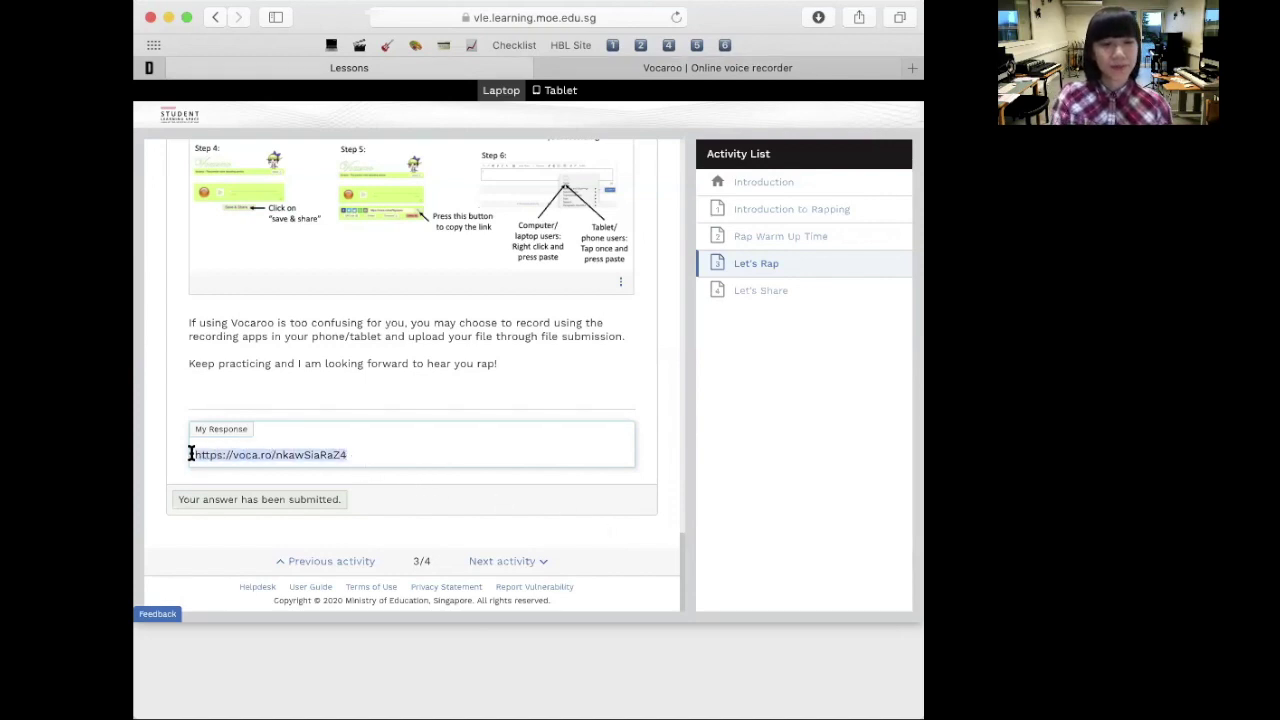
key(super+t)
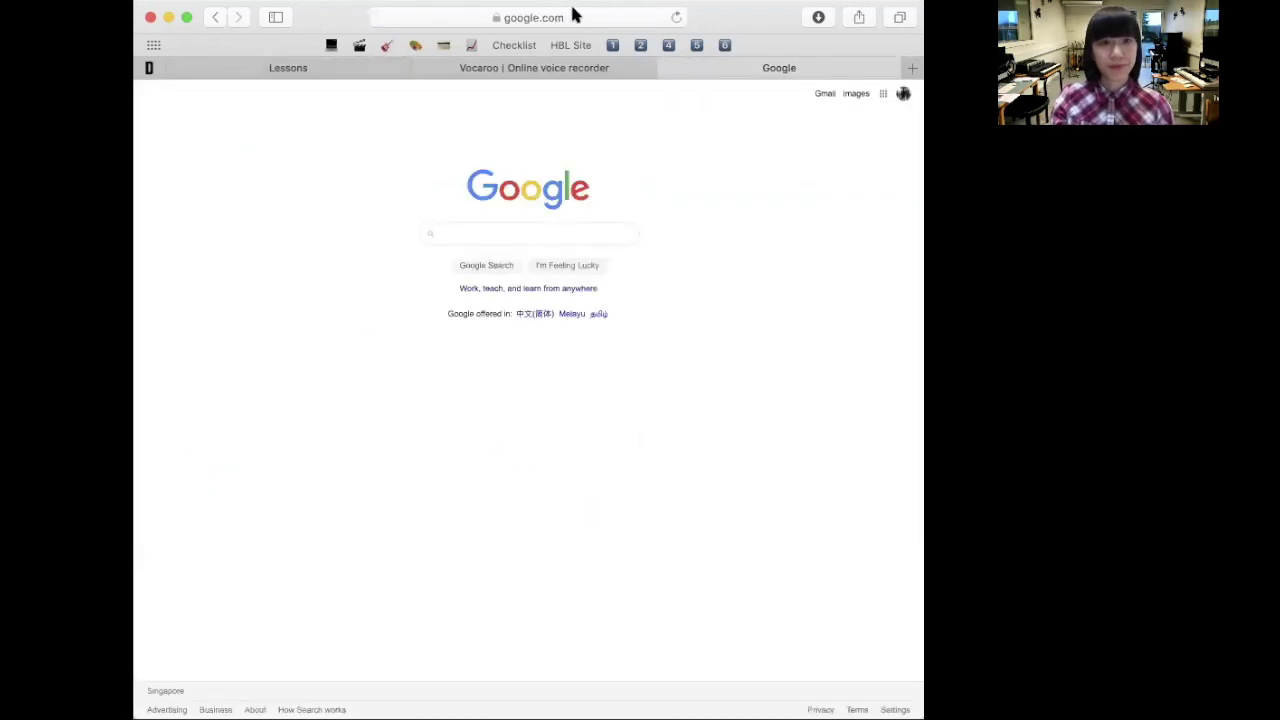
- Load voca.ro/nkawSiaRaZ4 in the new tab and play the 00:11 recording
click(572, 17)
key(super+v)
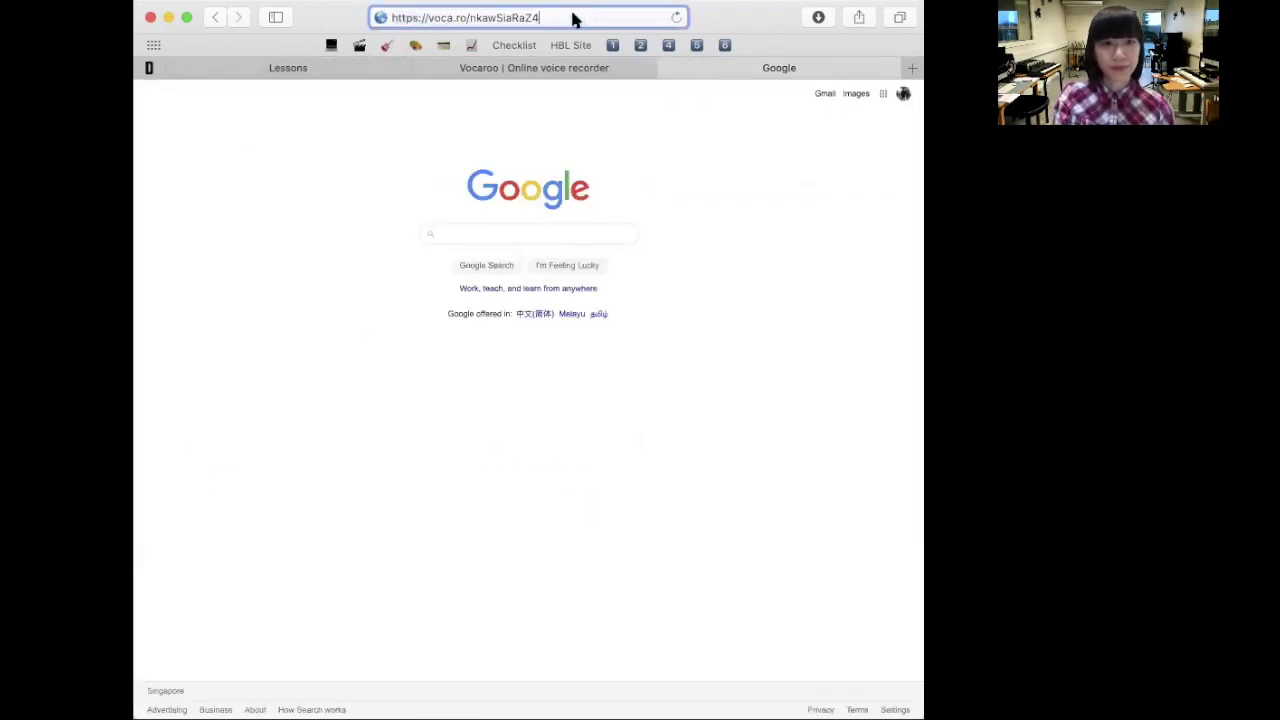
key(Return)
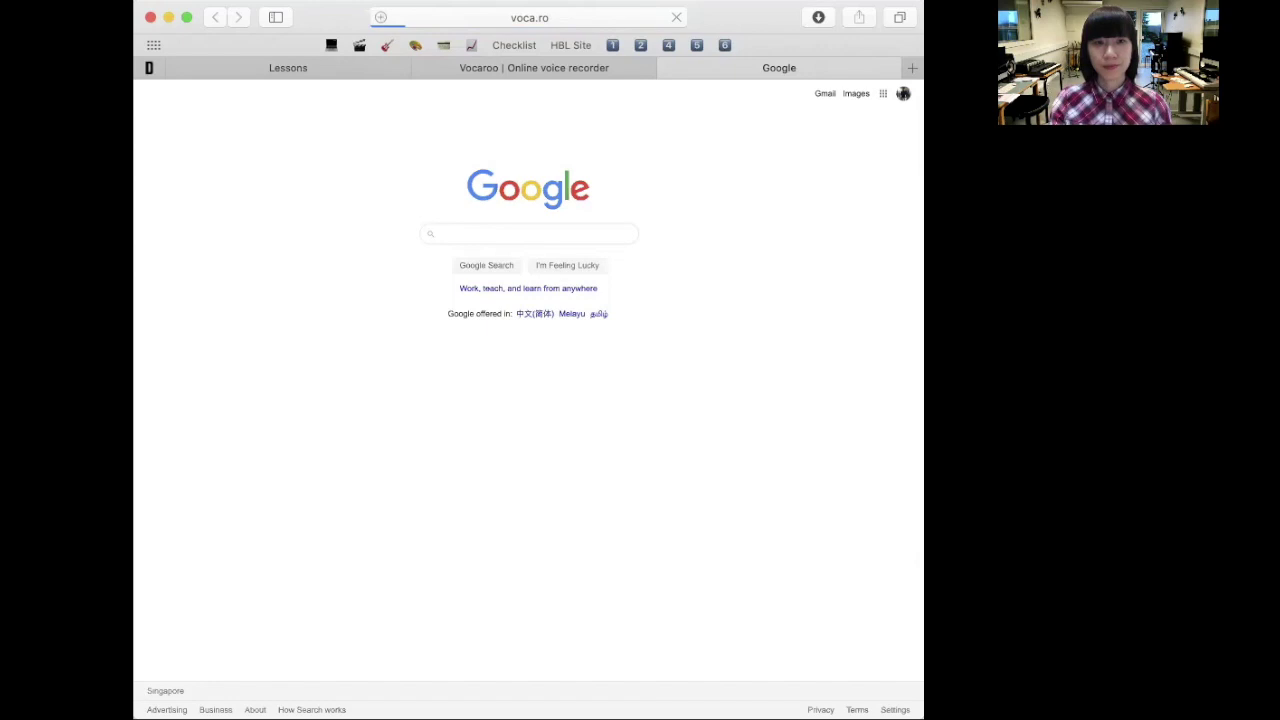
click(346, 302)
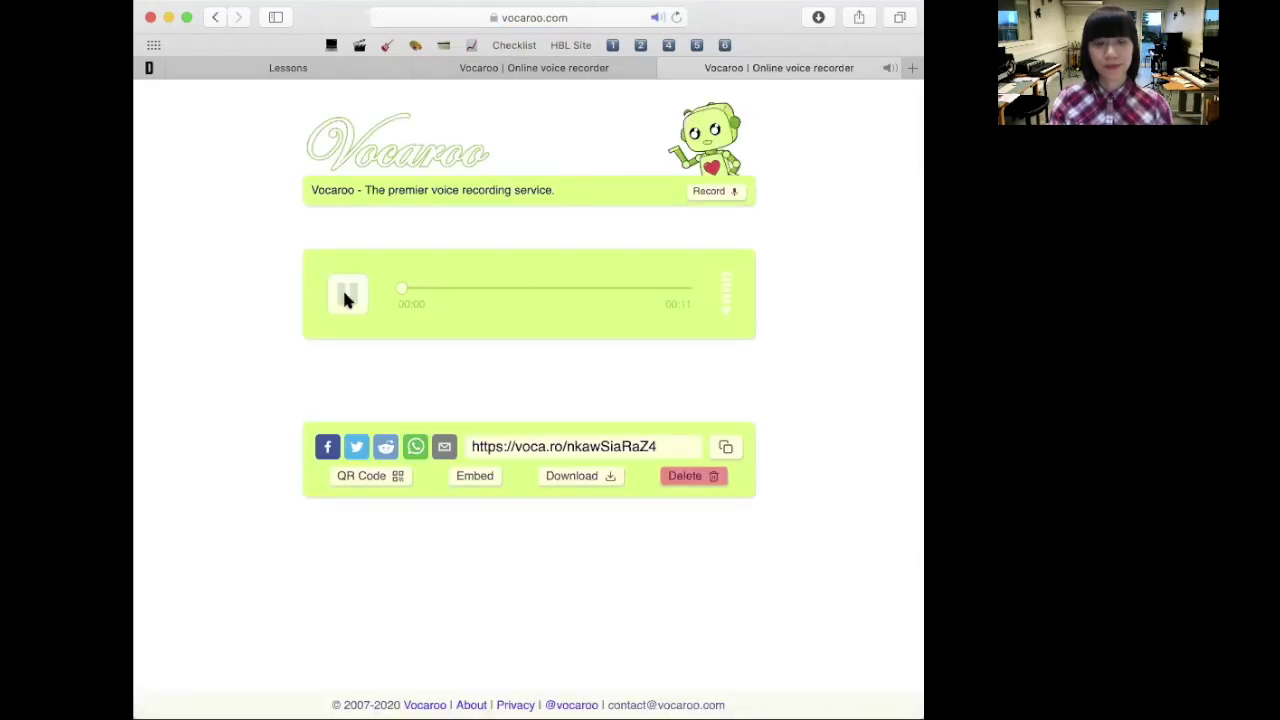